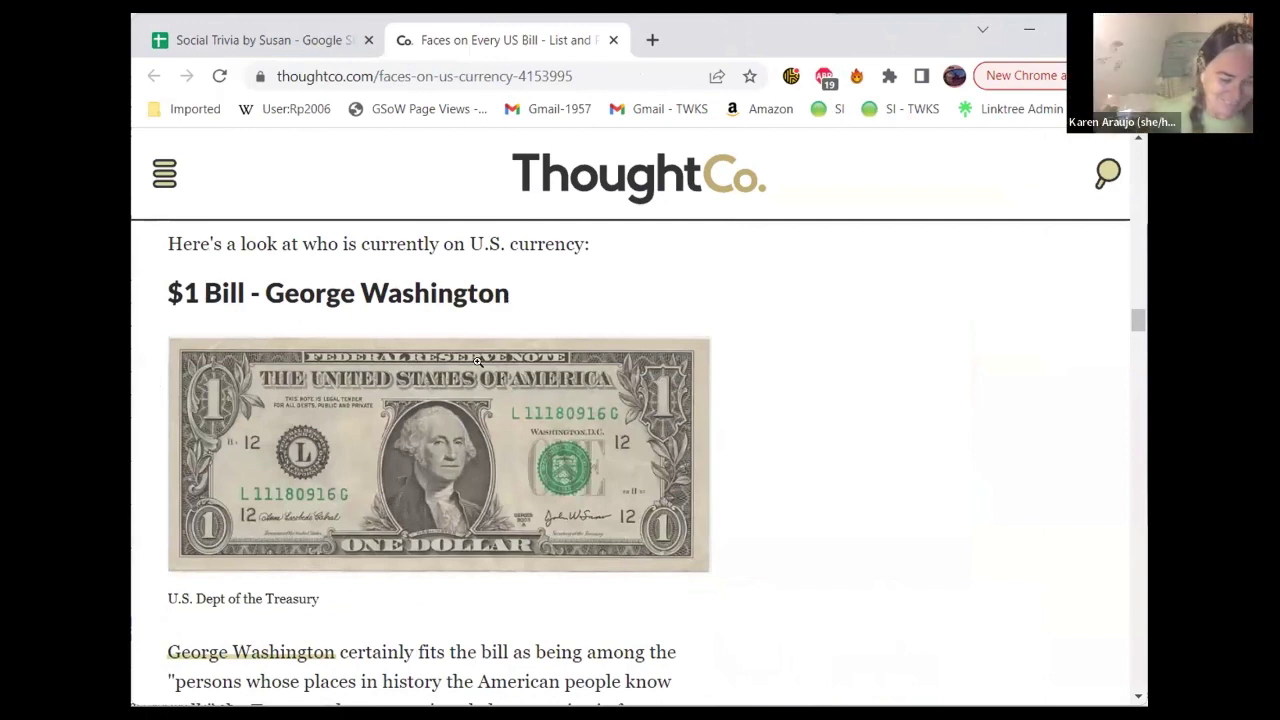
Review the article's sections on the faces shown on U.S. bills from $1 through $100.
scroll(818, 399, "down", 1)
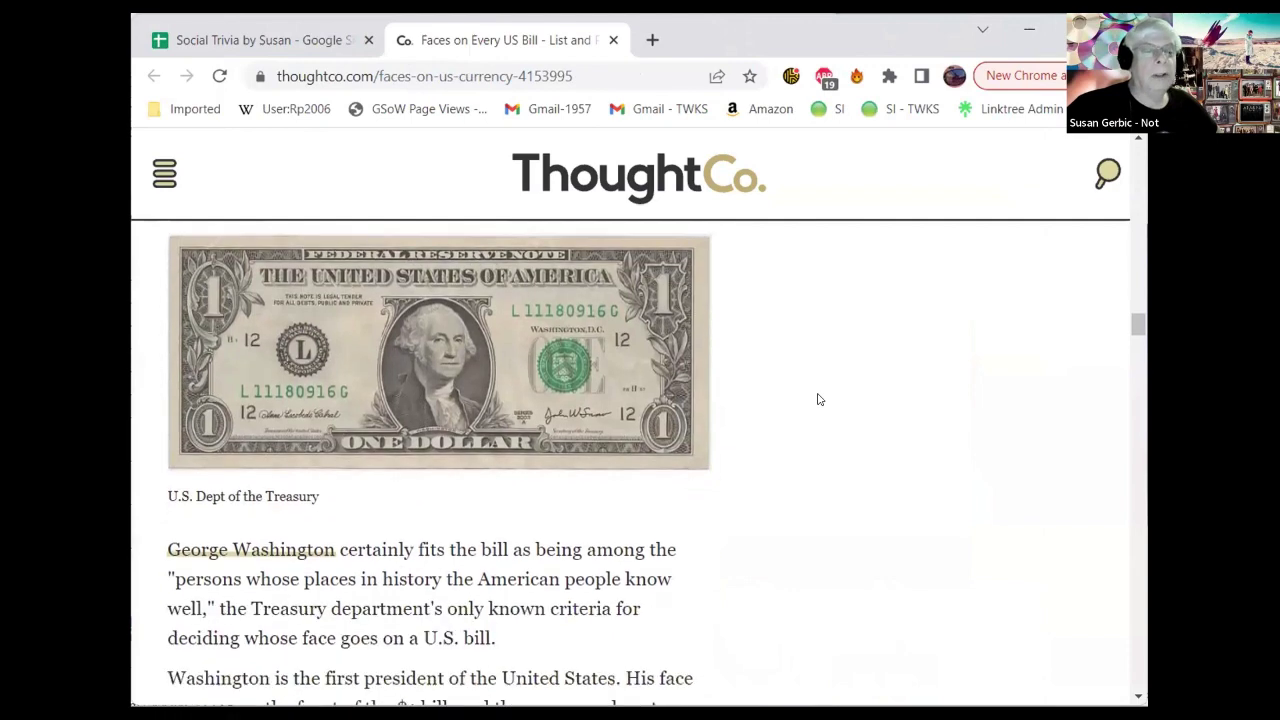
scroll(818, 399, "down", 5)
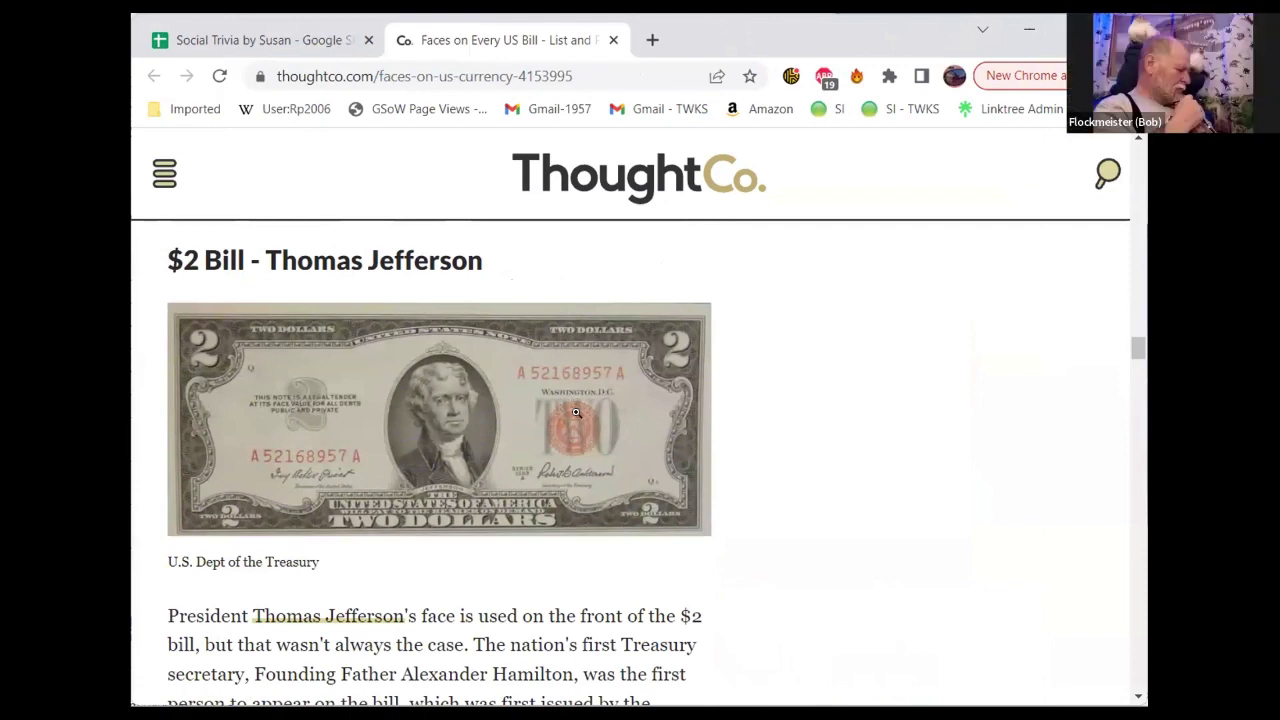
scroll(570, 395, "down", 5)
scroll(579, 412, "down", 5)
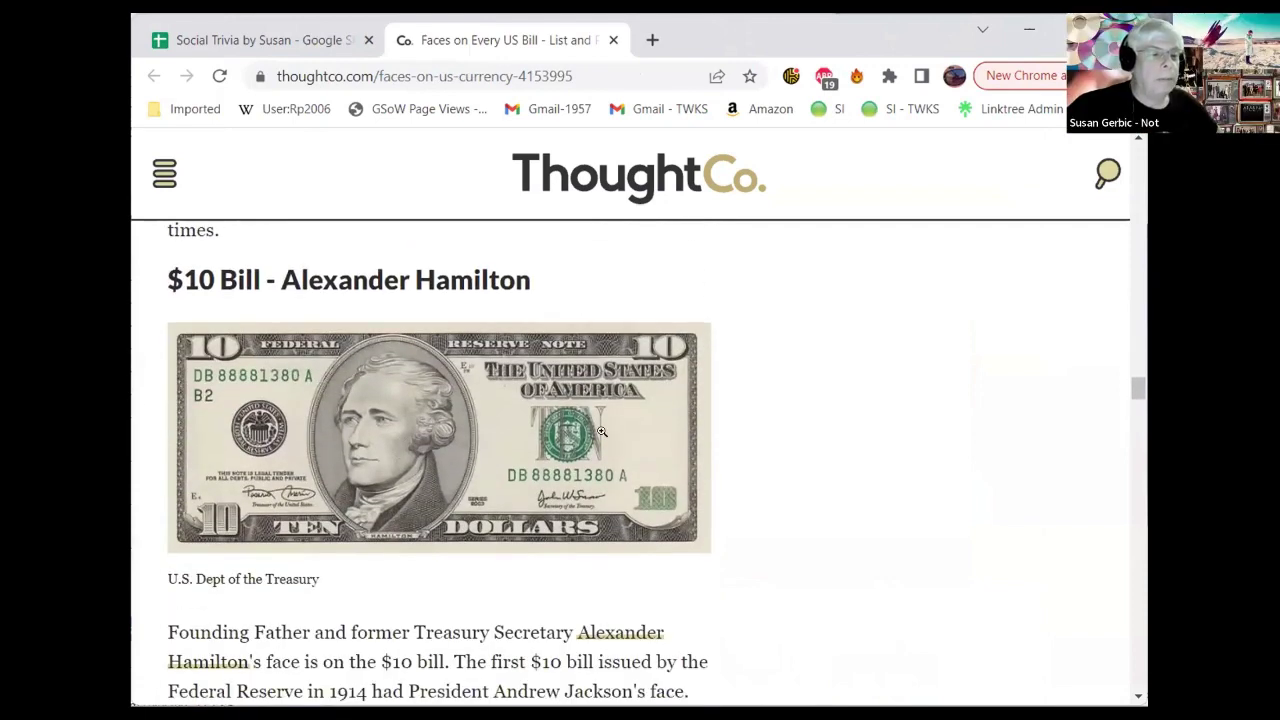
scroll(755, 400, "down", 6)
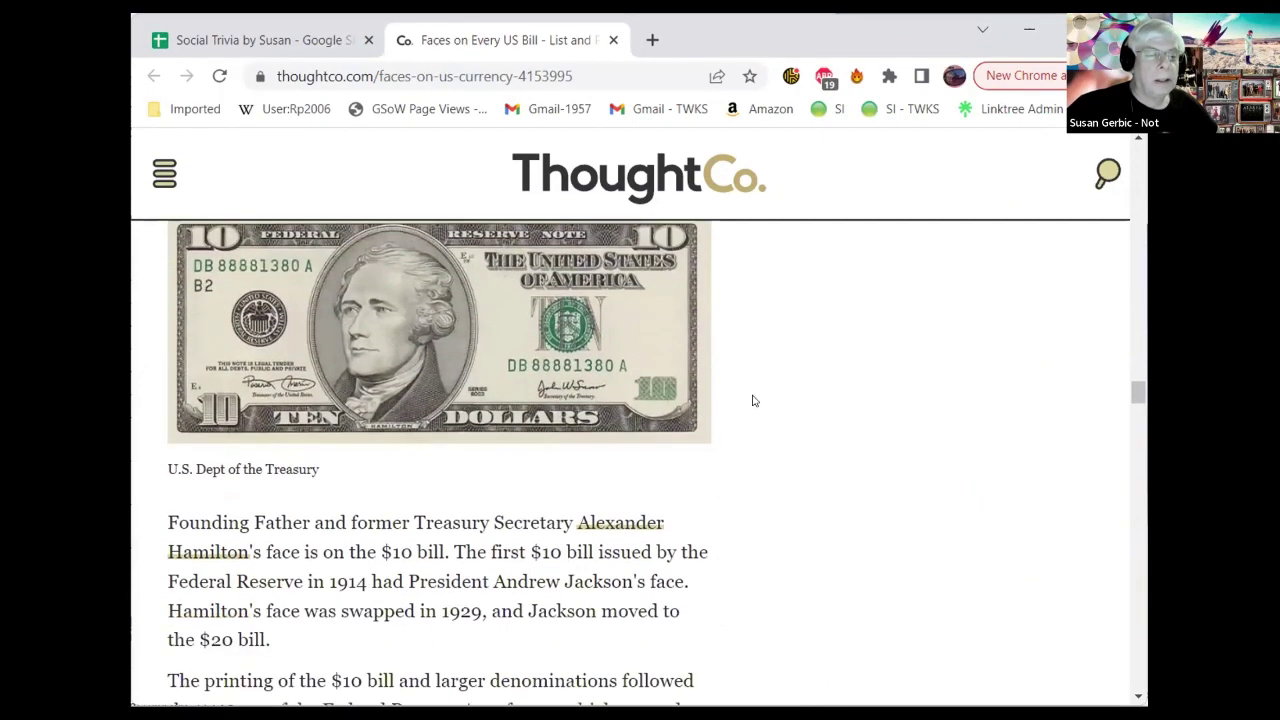
scroll(757, 400, "down", 4)
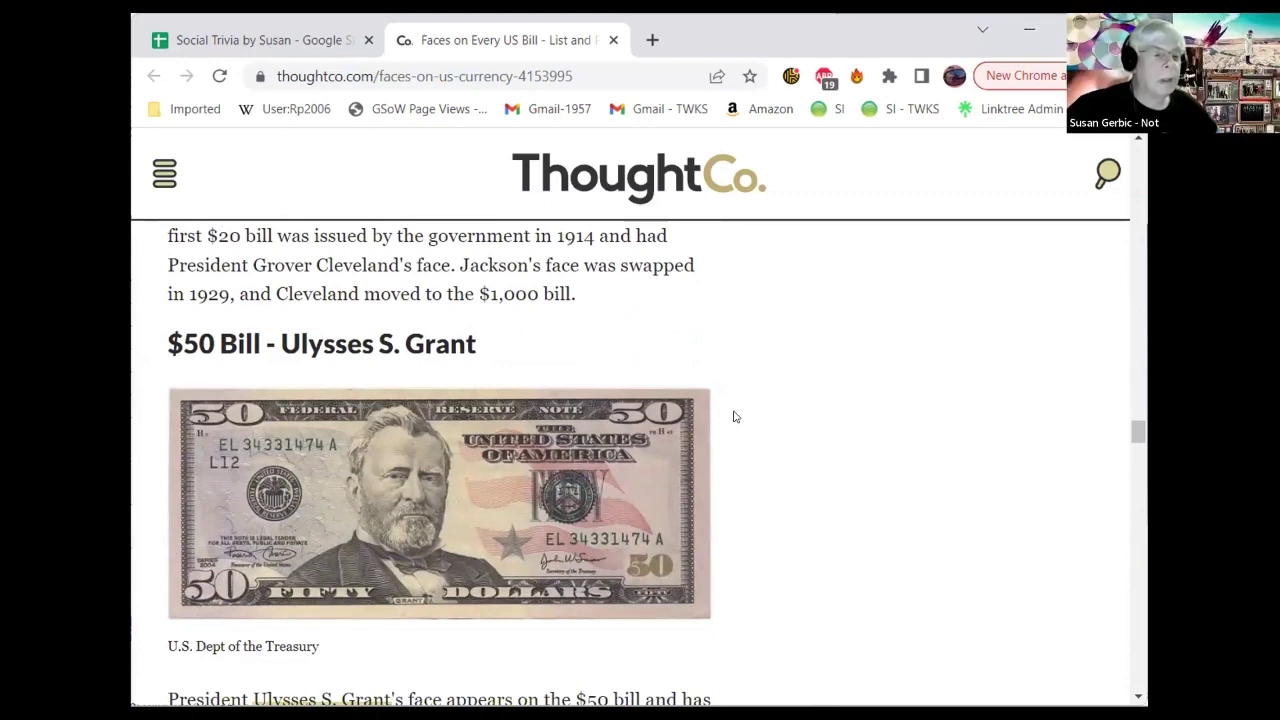
scroll(733, 416, "down", 4)
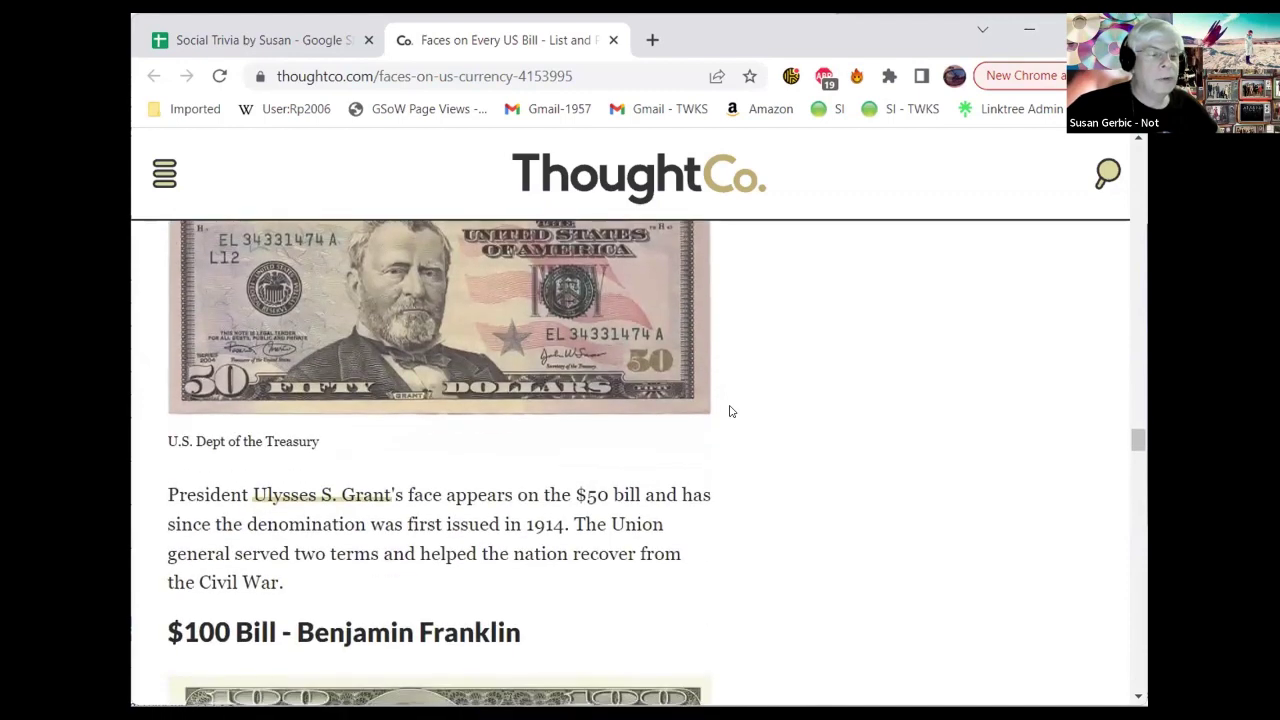
scroll(730, 411, "down", 1)
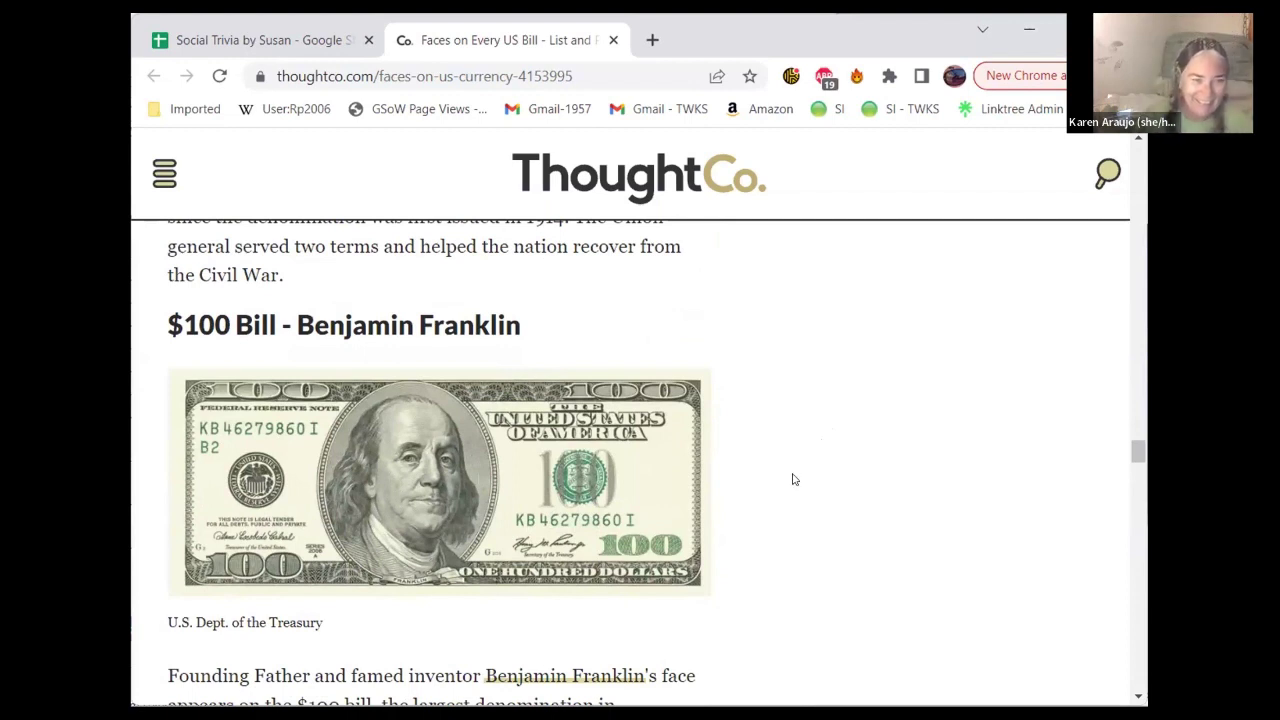
scroll(797, 459, "down", 1)
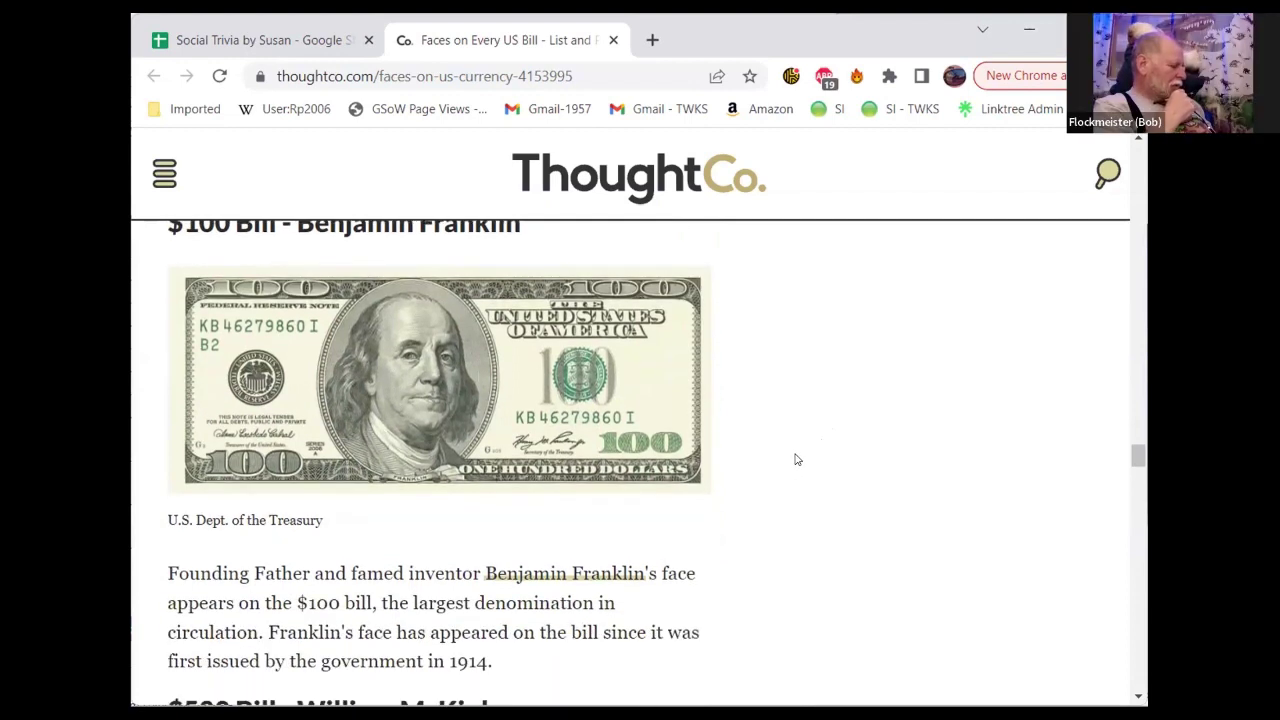
scroll(797, 459, "up", 1)
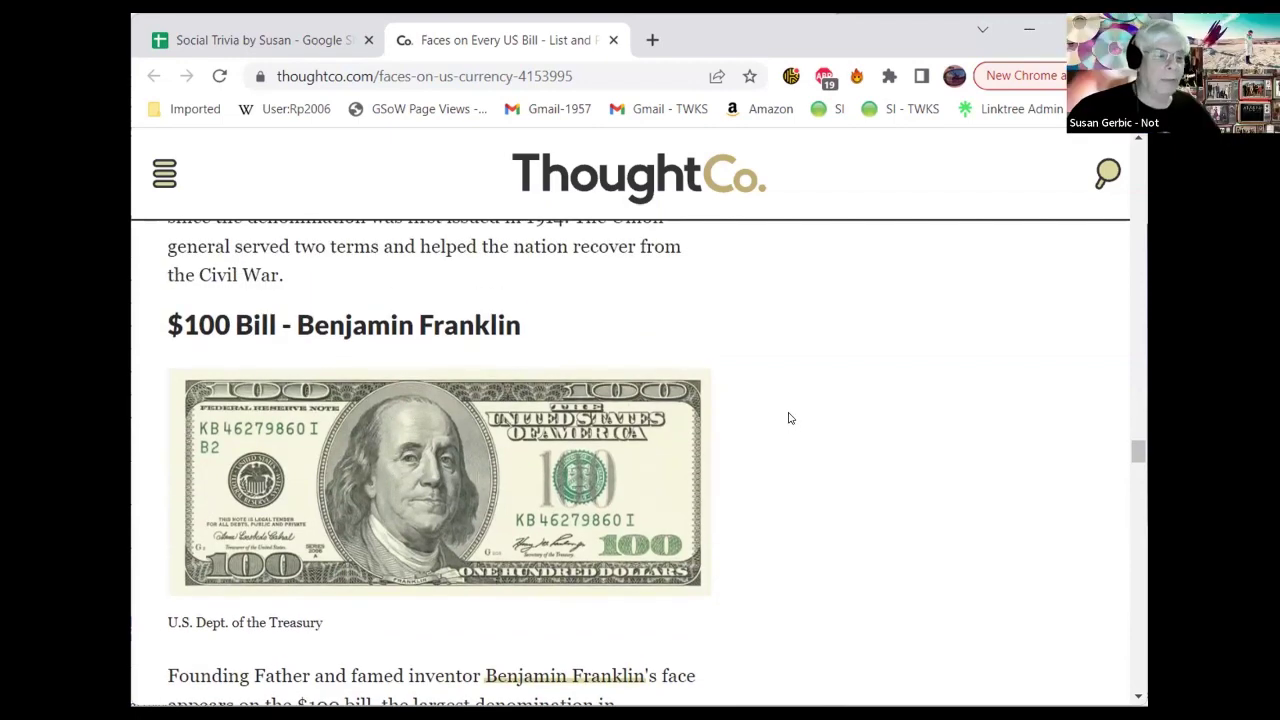
scroll(801, 440, "down", 2)
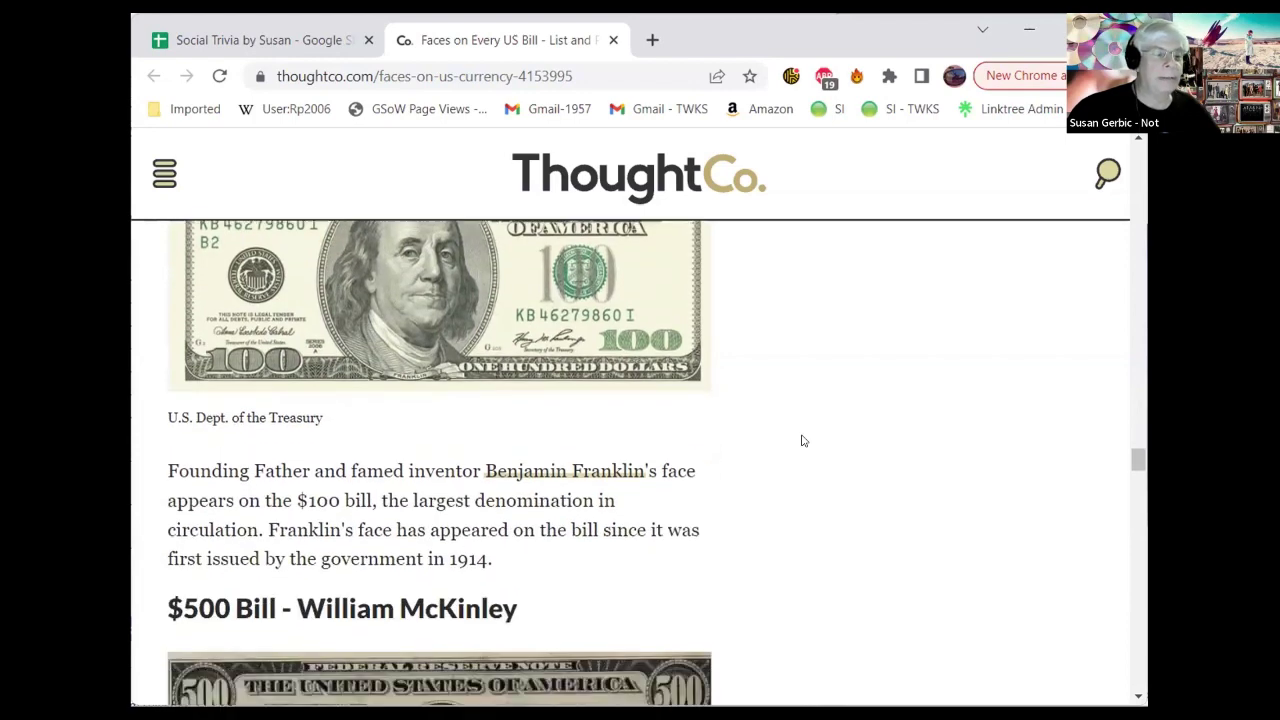
Examine the portraits and descriptions of the high-denomination bills from $500 through $100,000.
scroll(801, 440, "down", 2)
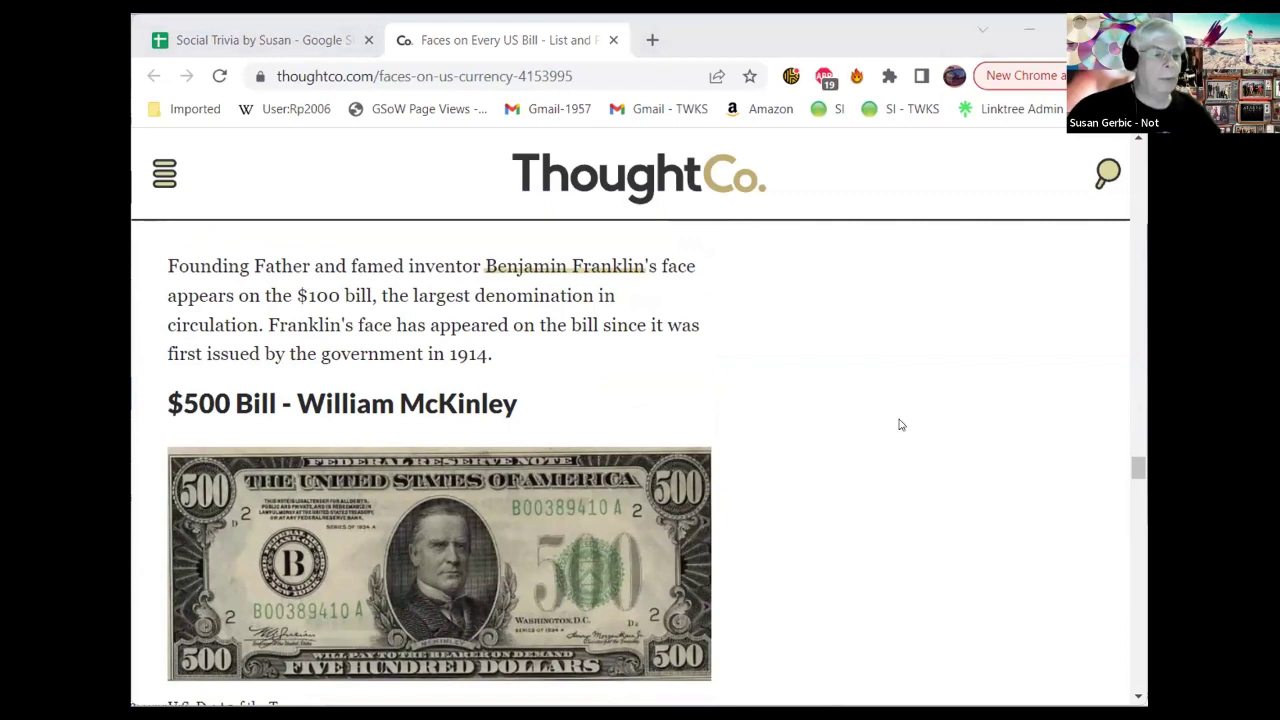
scroll(583, 432, "down", 5)
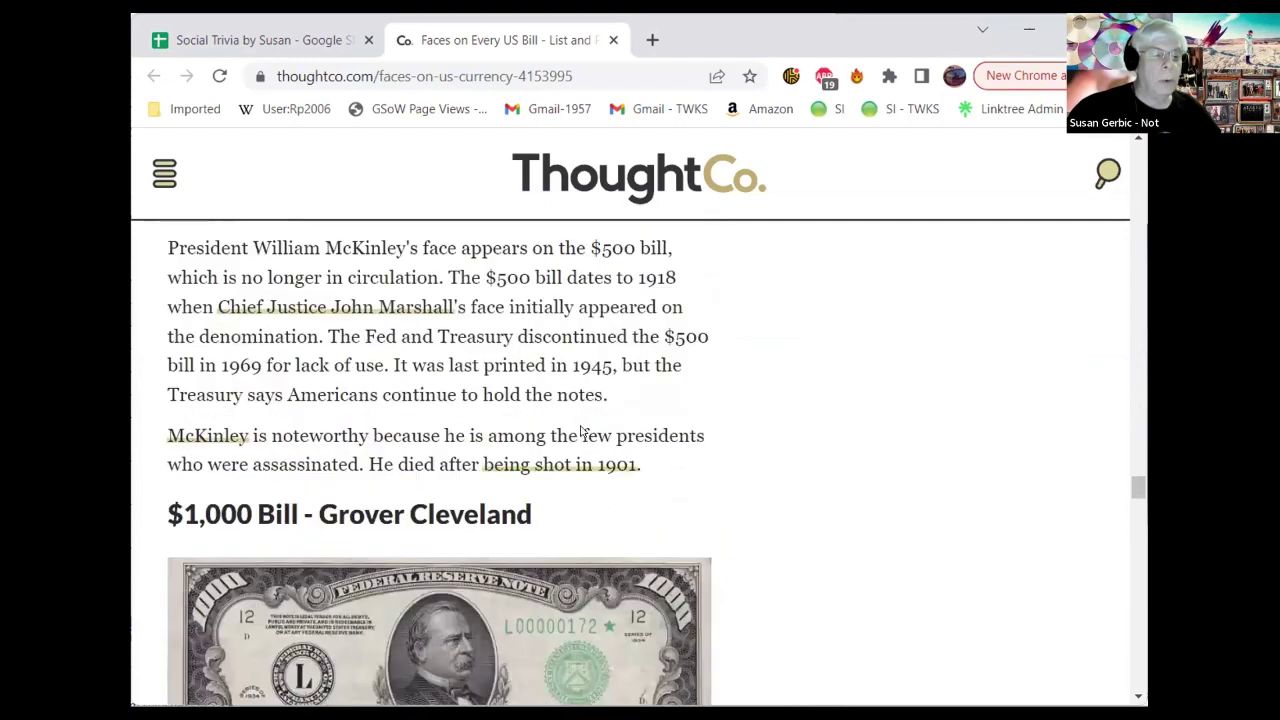
scroll(583, 432, "down", 2)
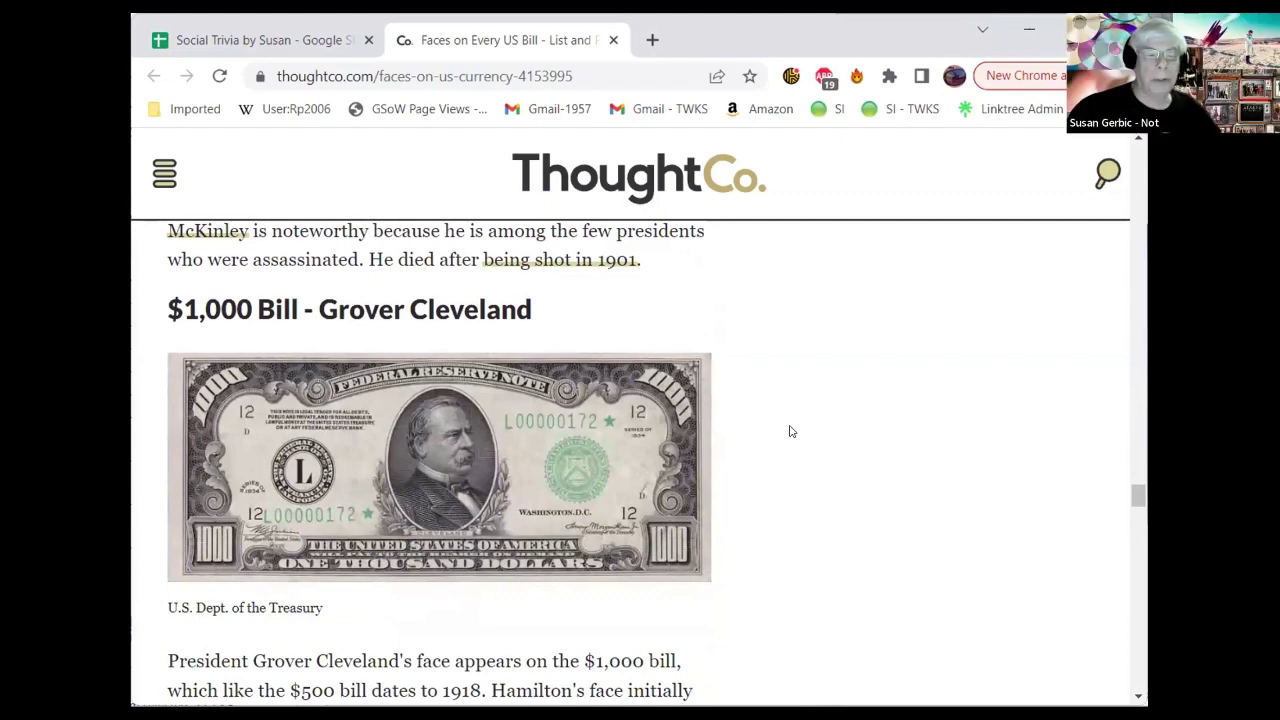
scroll(790, 431, "down", 4)
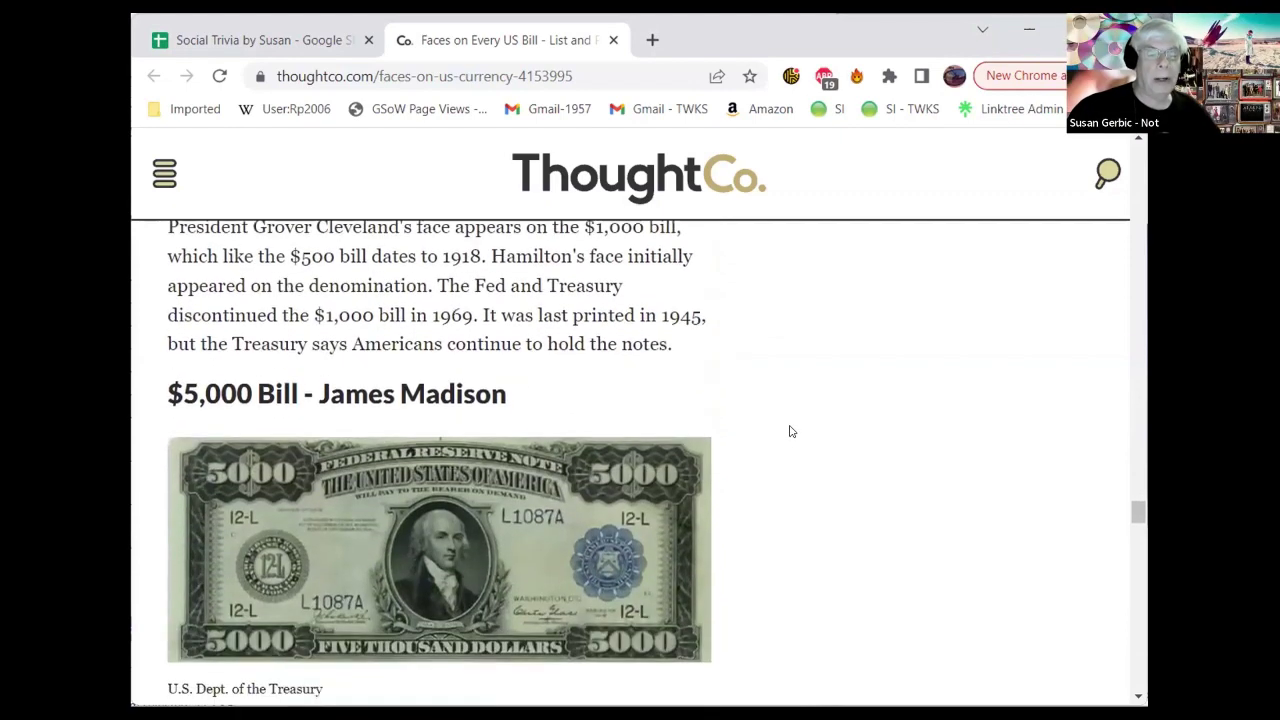
scroll(790, 431, "down", 1)
scroll(790, 431, "down", 5)
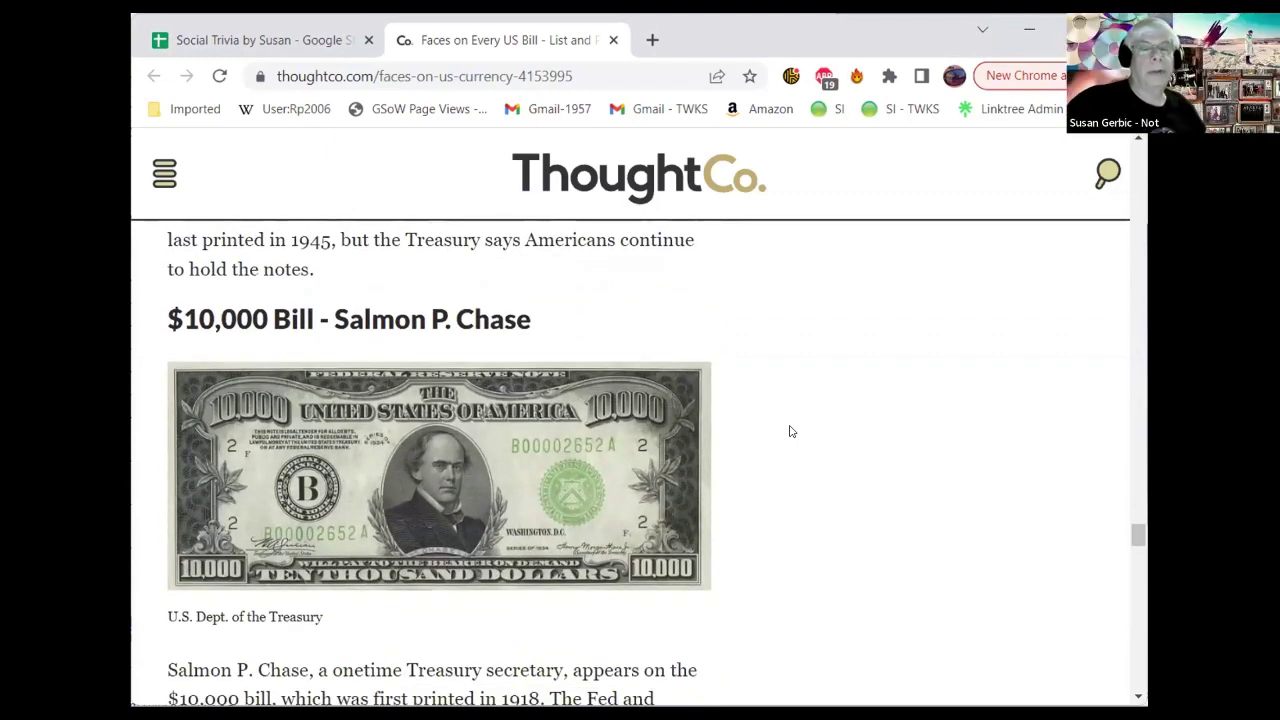
scroll(790, 431, "up", 6)
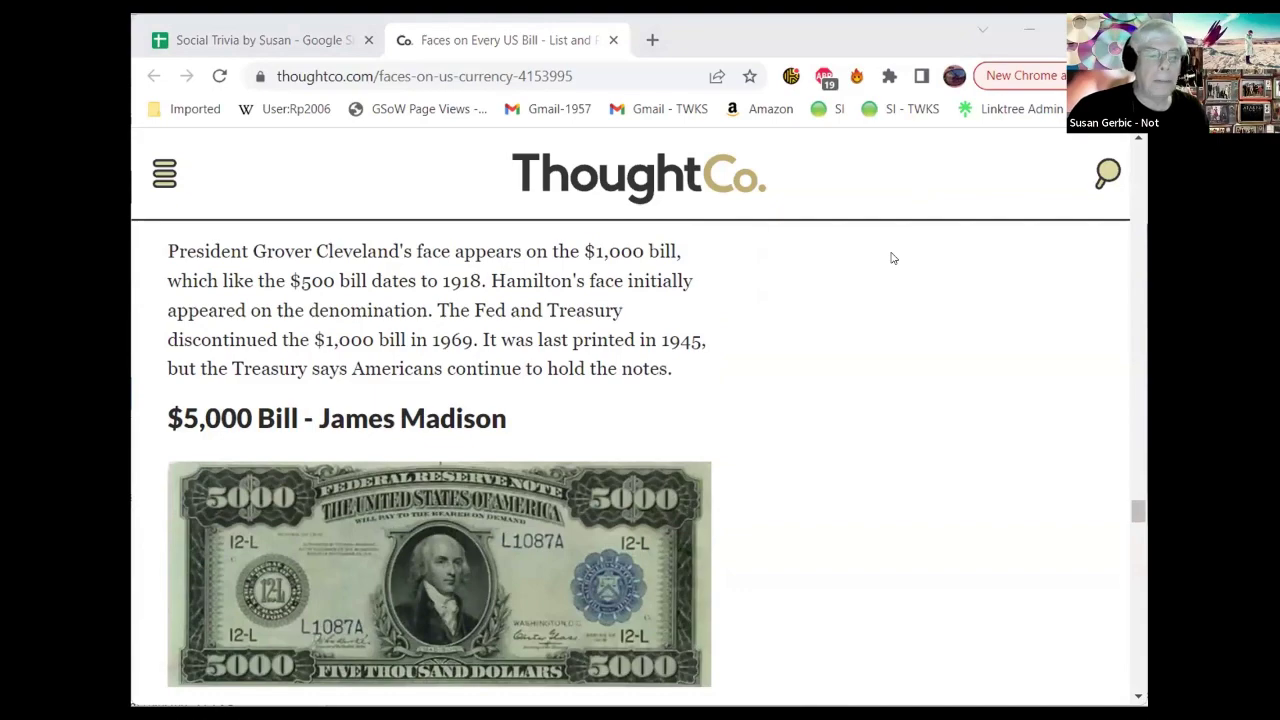
scroll(820, 341, "down", 12)
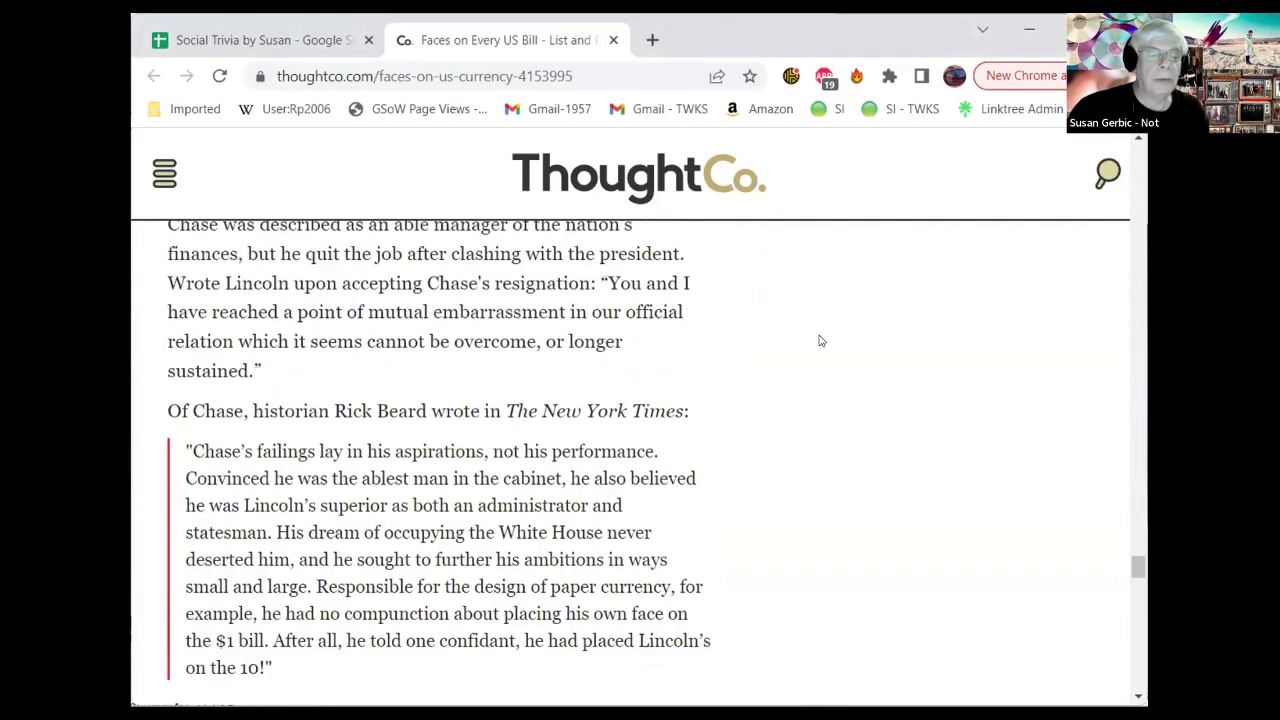
scroll(818, 341, "down", 4)
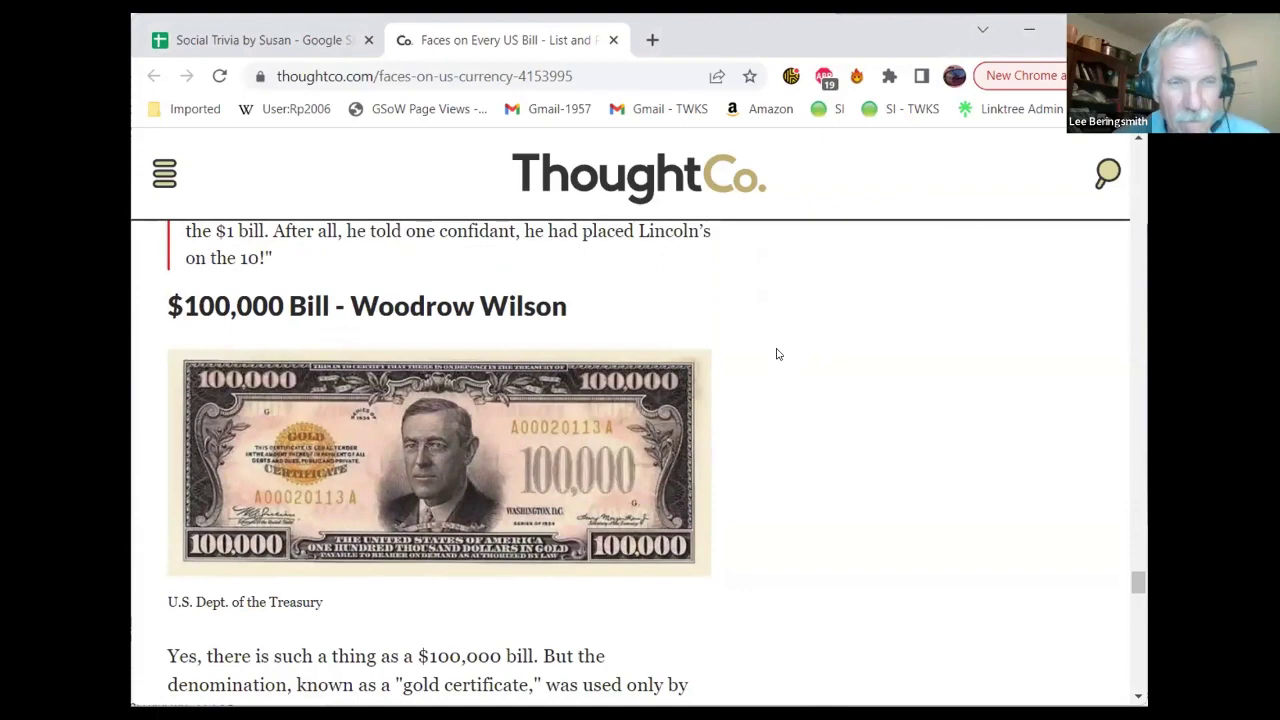
scroll(777, 354, "down", 5)
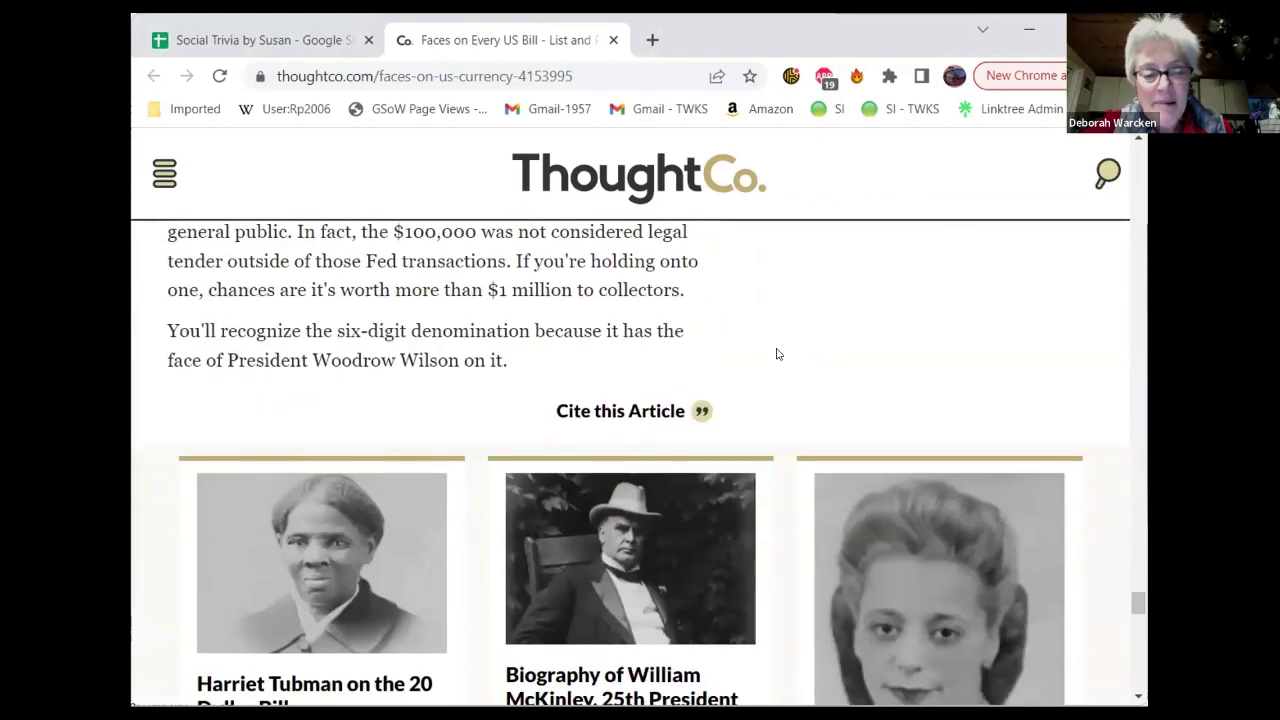
scroll(777, 354, "up", 4)
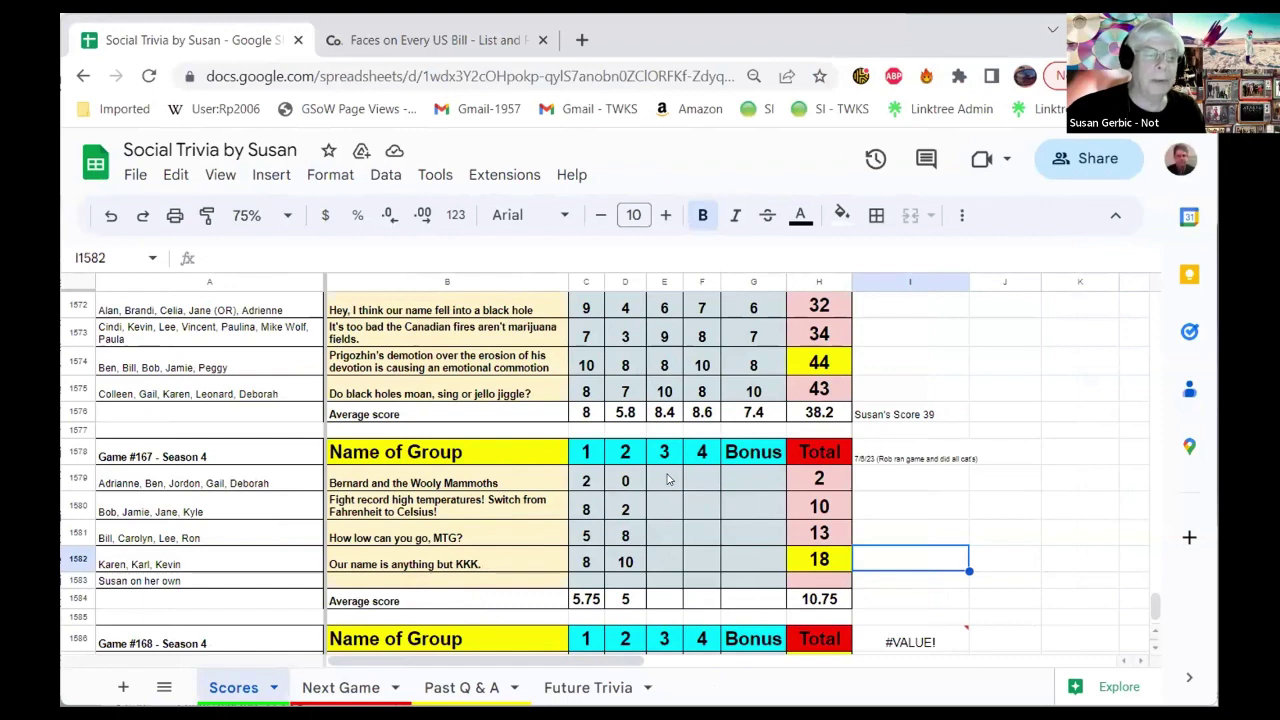
In the Game #167 scores, enter round 3 results of 5 for Bernard and the Wooly Mammoths and 9 for How low can you go, MTG?
left_click(666, 479)
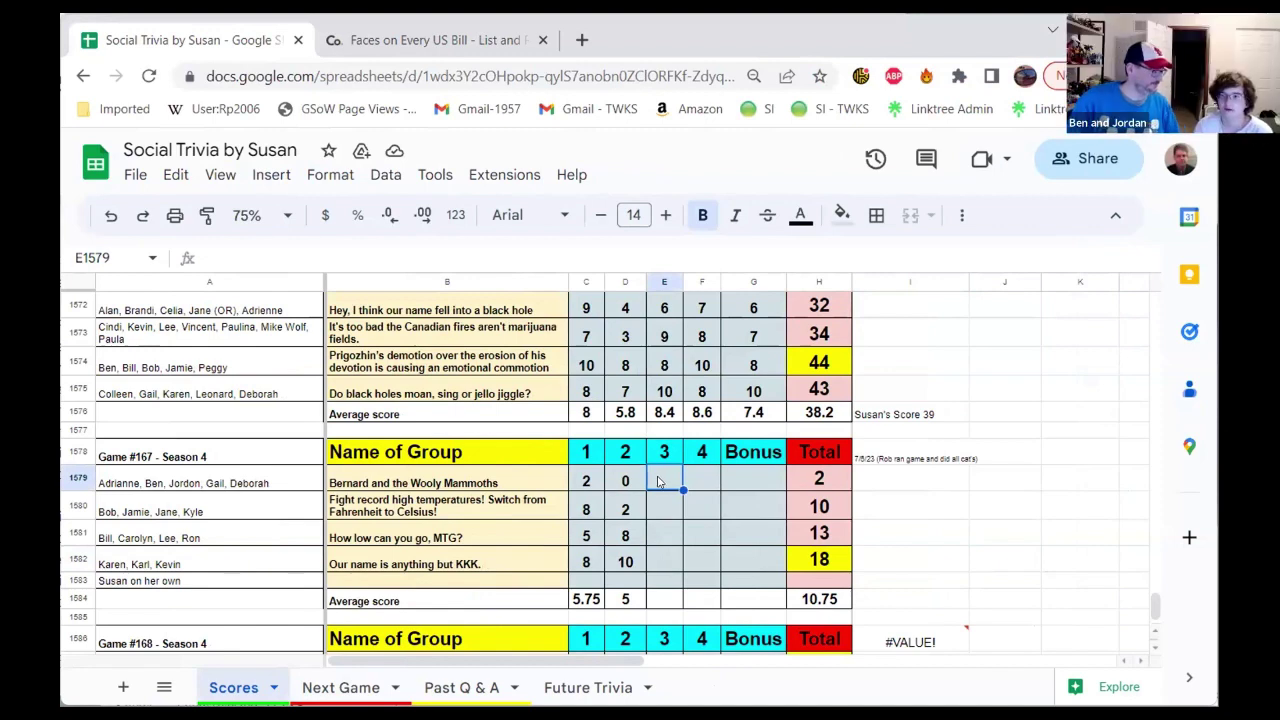
type("5")
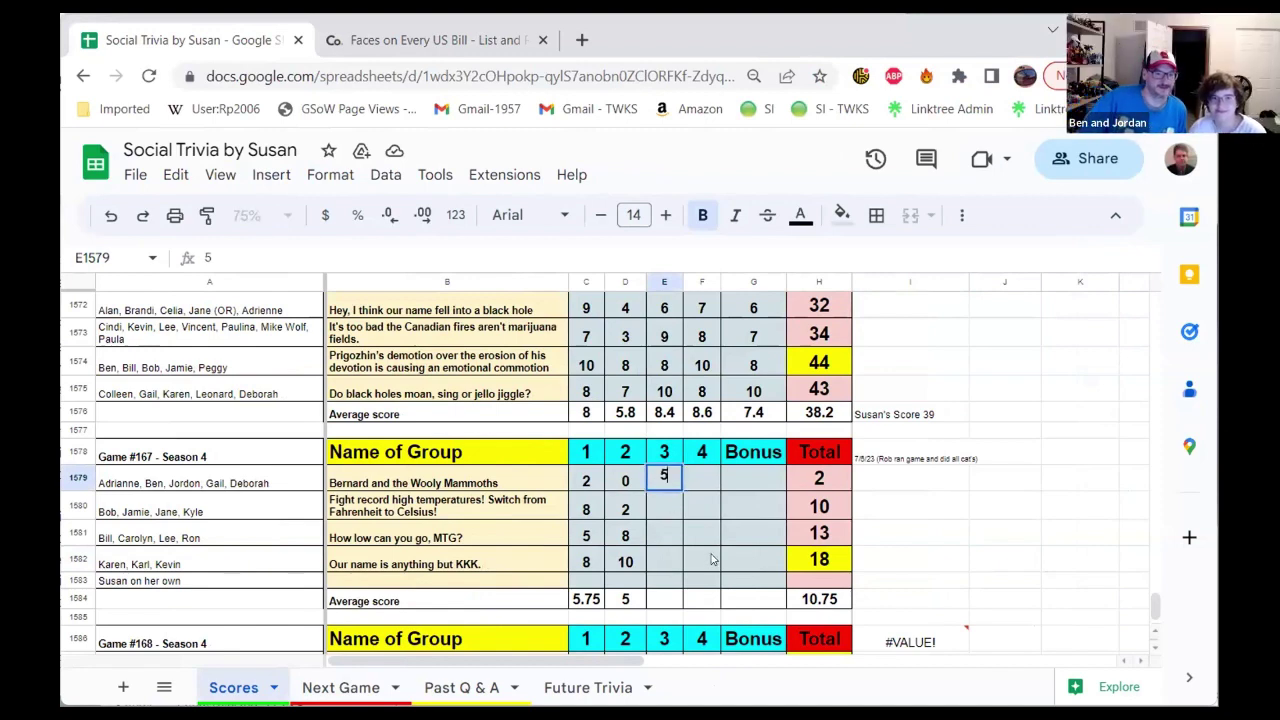
left_click(710, 561)
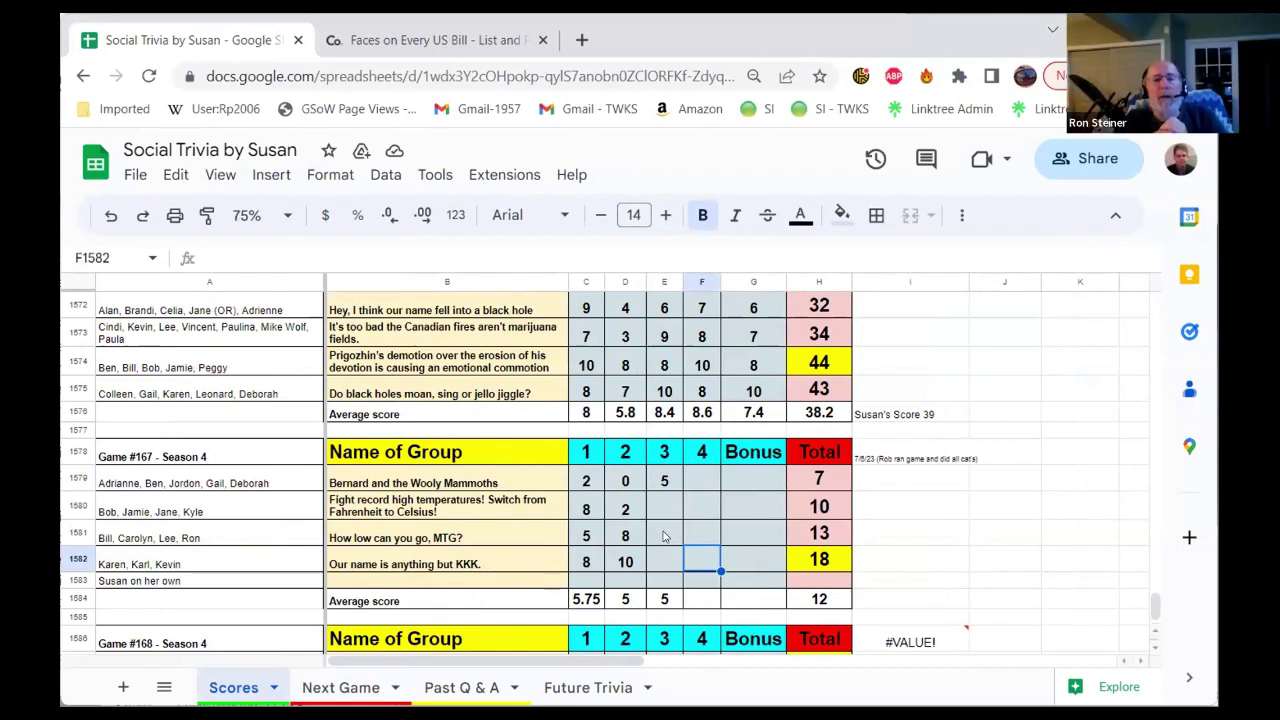
left_click(664, 537)
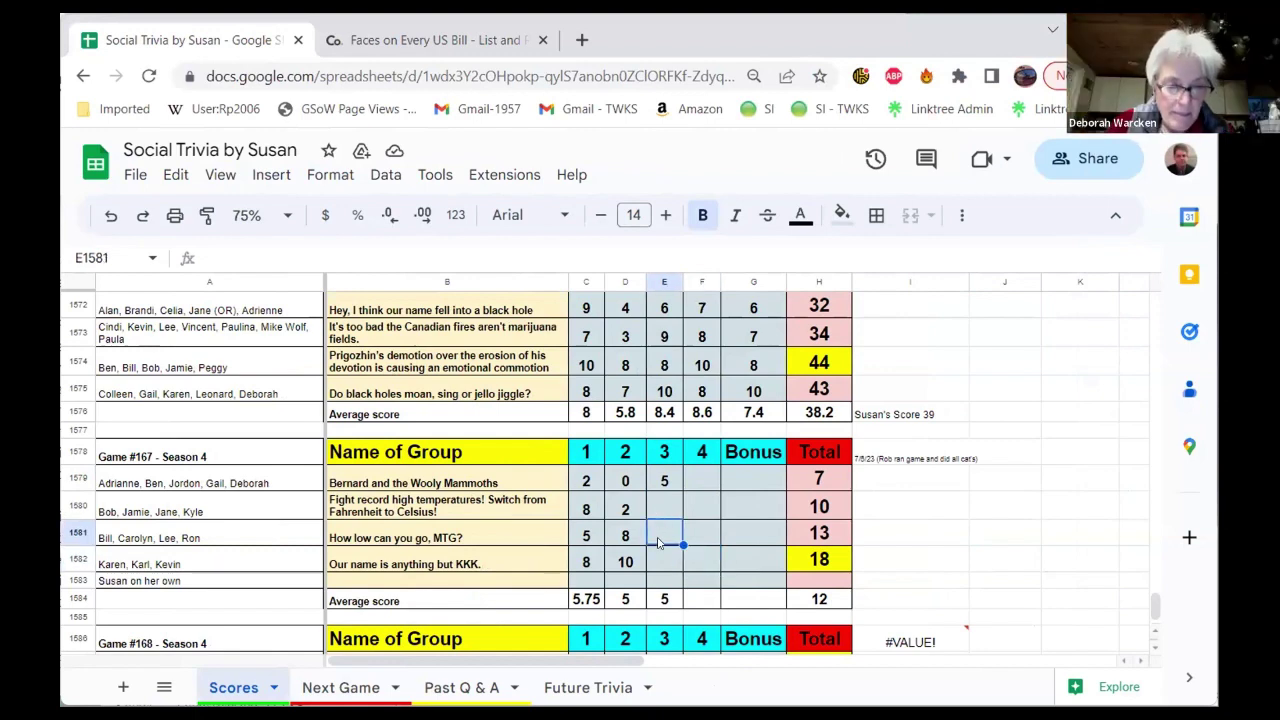
type("9")
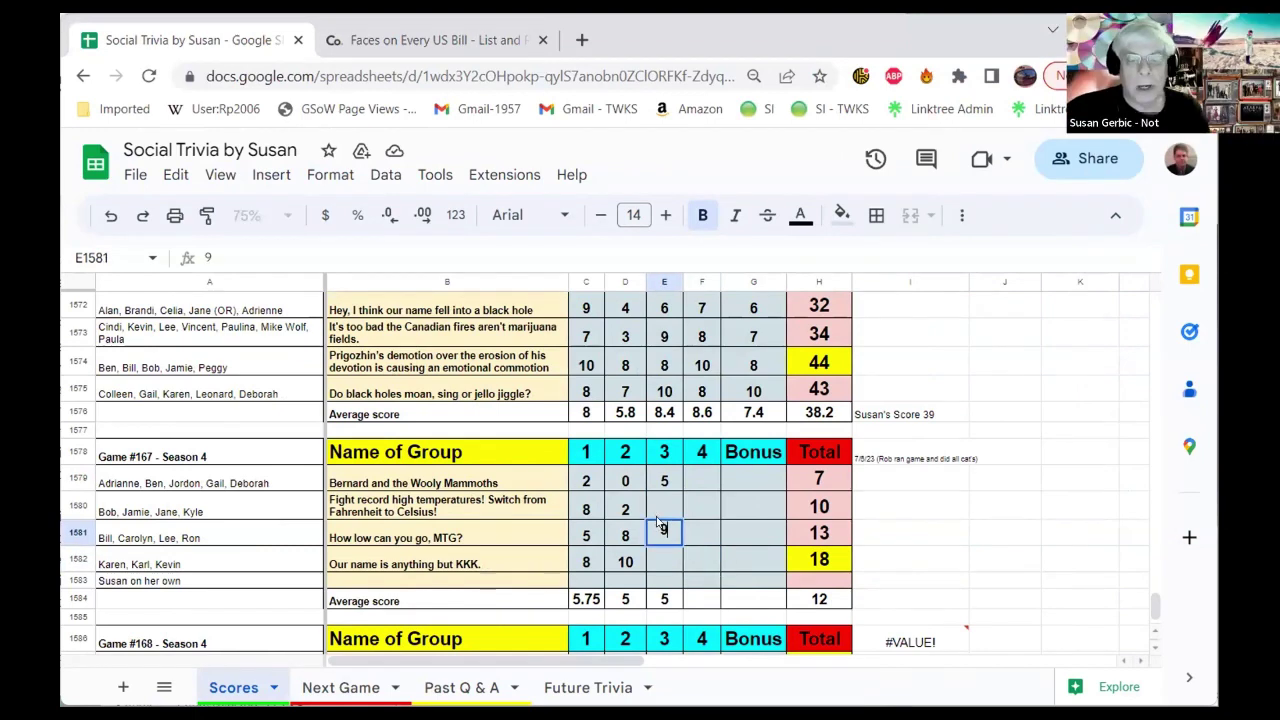
Enter round 3 scores of 6 for the Fight record high temperatures group and 10 for Our name is anything but KKK.
left_click(659, 511)
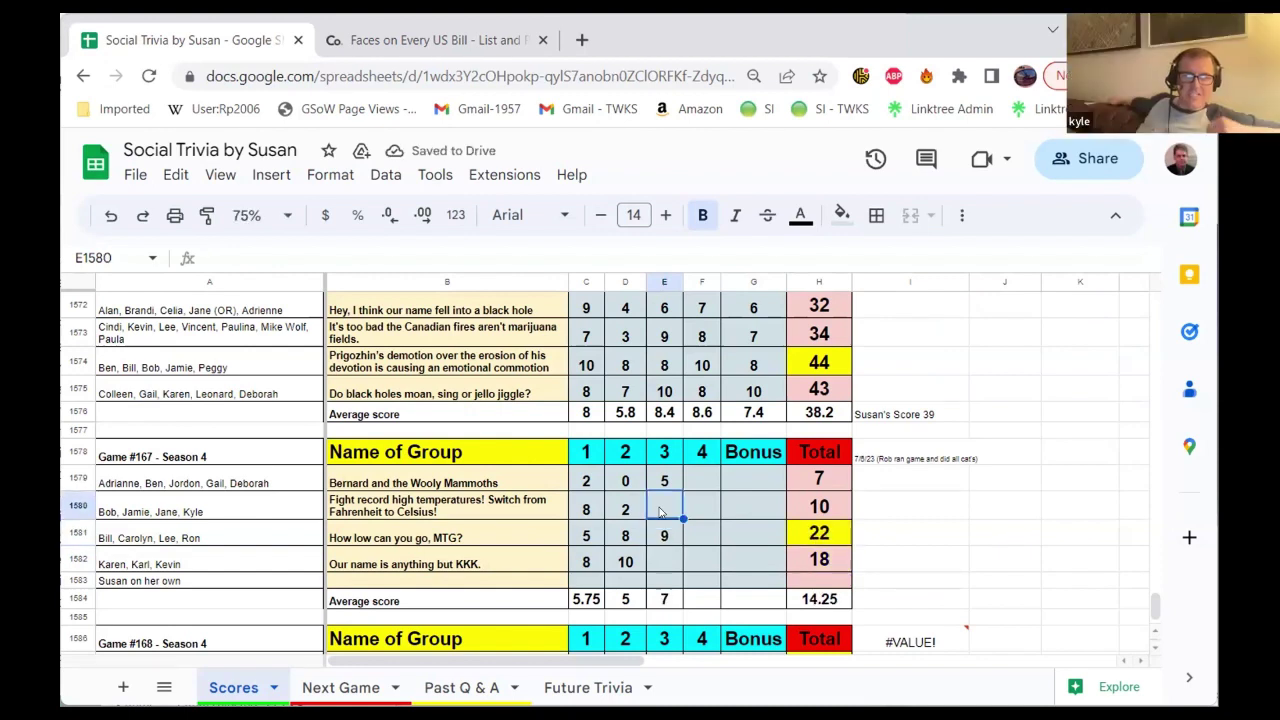
type("6")
left_click(756, 570)
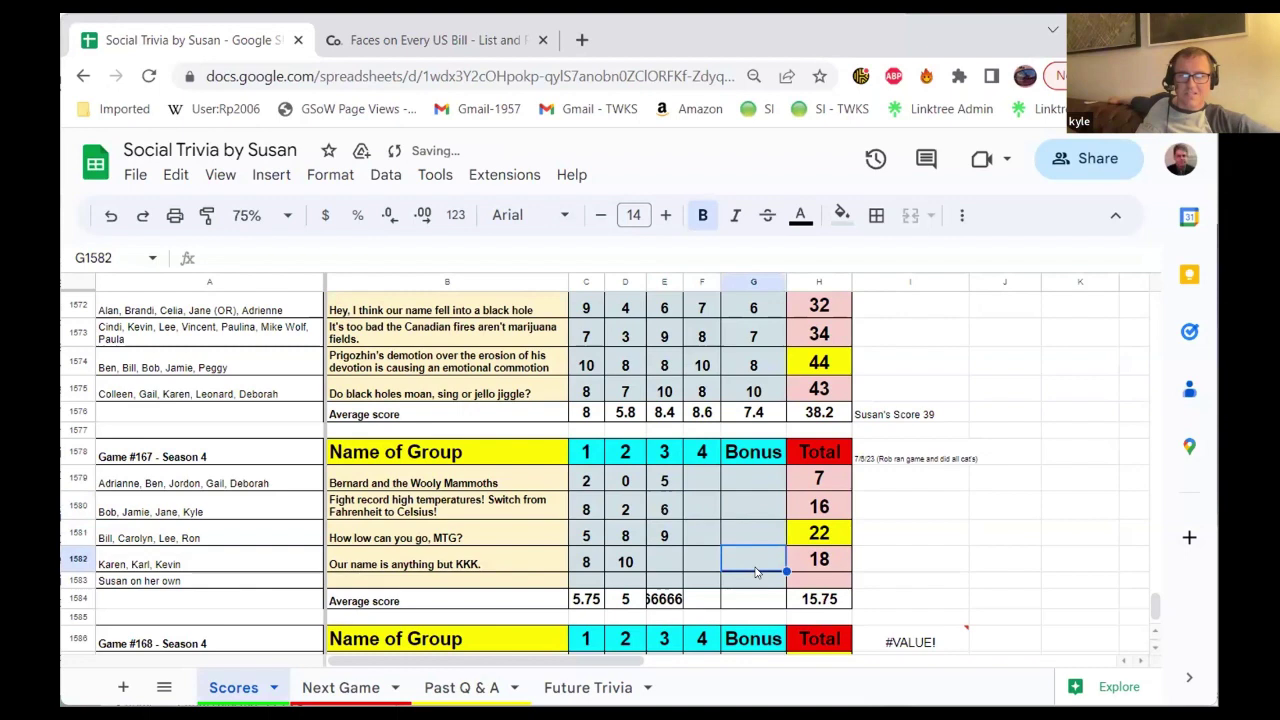
left_click(665, 562)
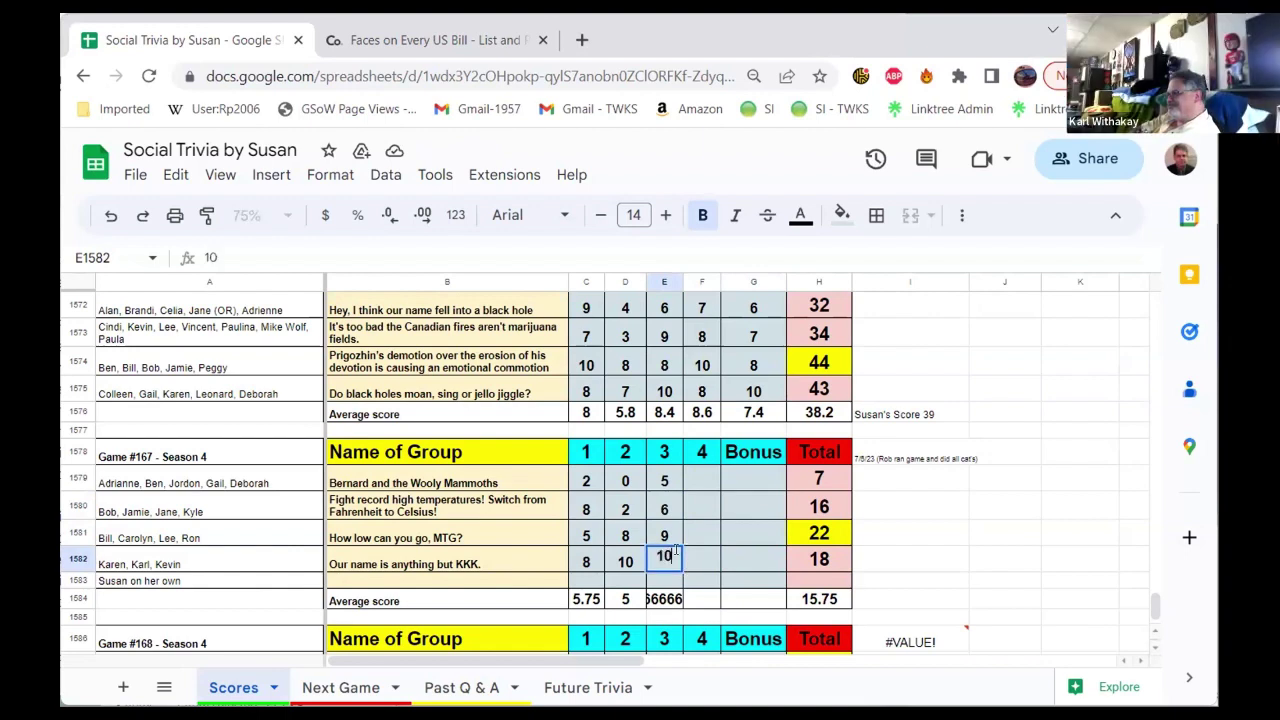
left_click(718, 541)
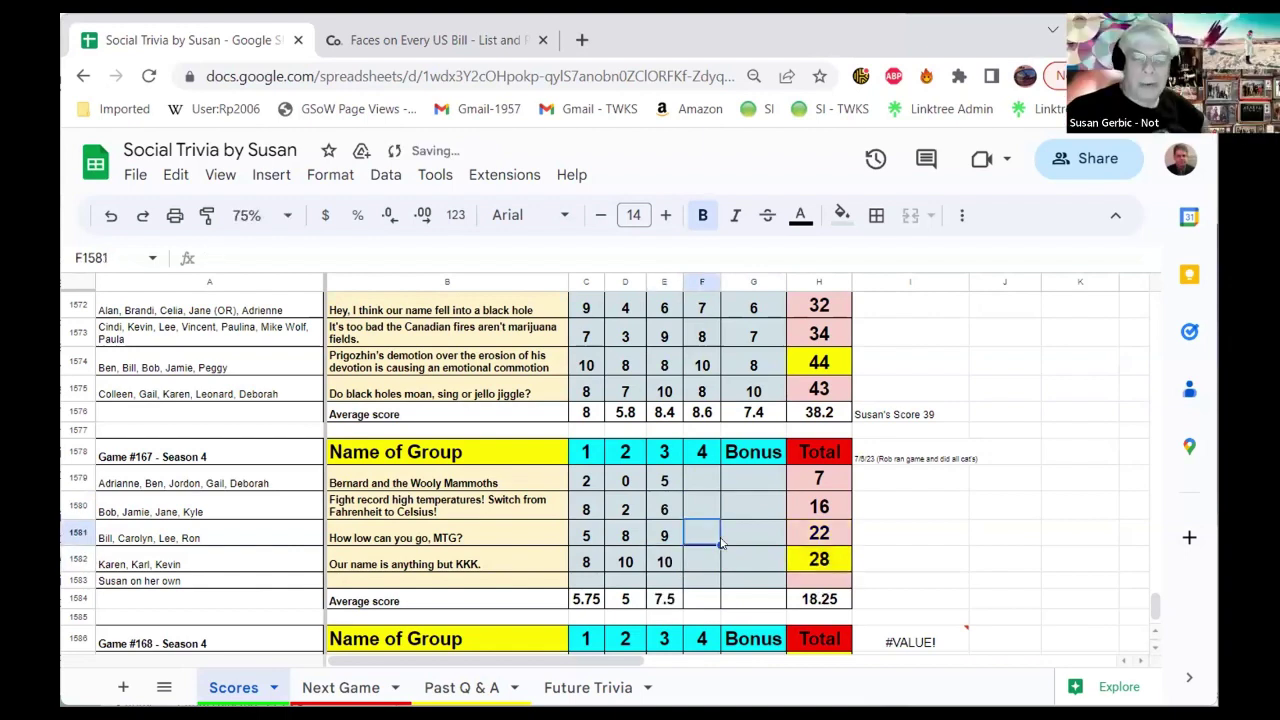